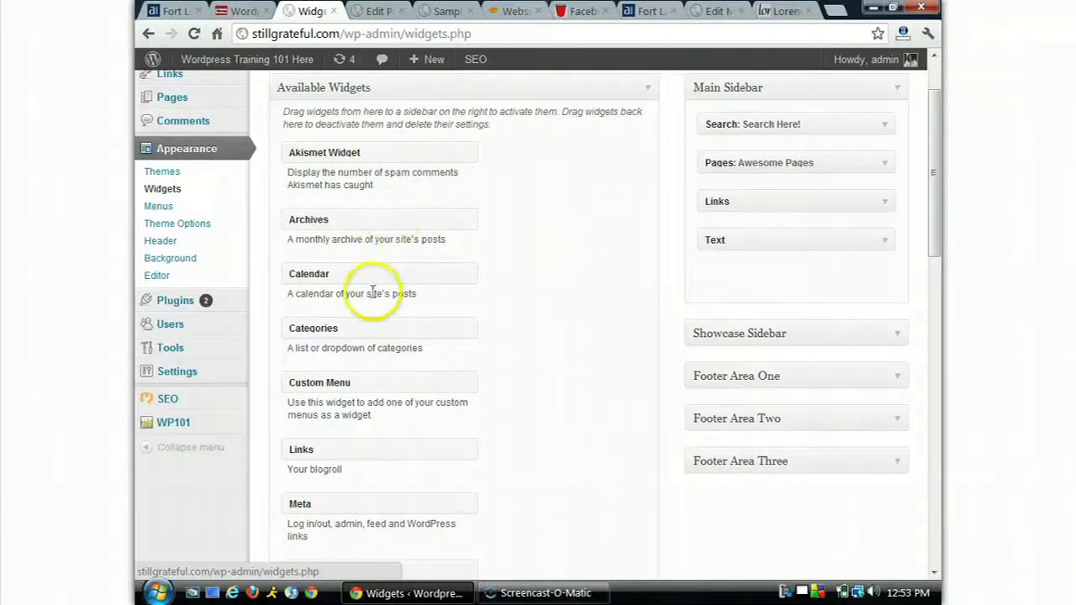
Step: Add the Categories widget below Text in the Main Sidebar, titled "Categories", with dropdown display and post counts enabled, and collapse it
drag(366, 327, 782, 276)
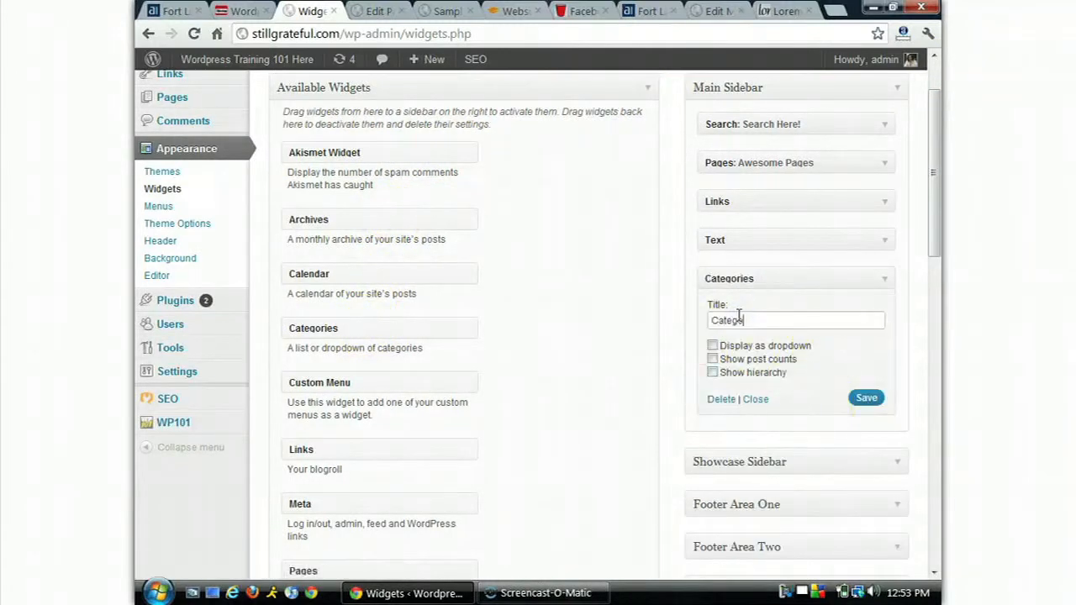
click(740, 347)
click(753, 360)
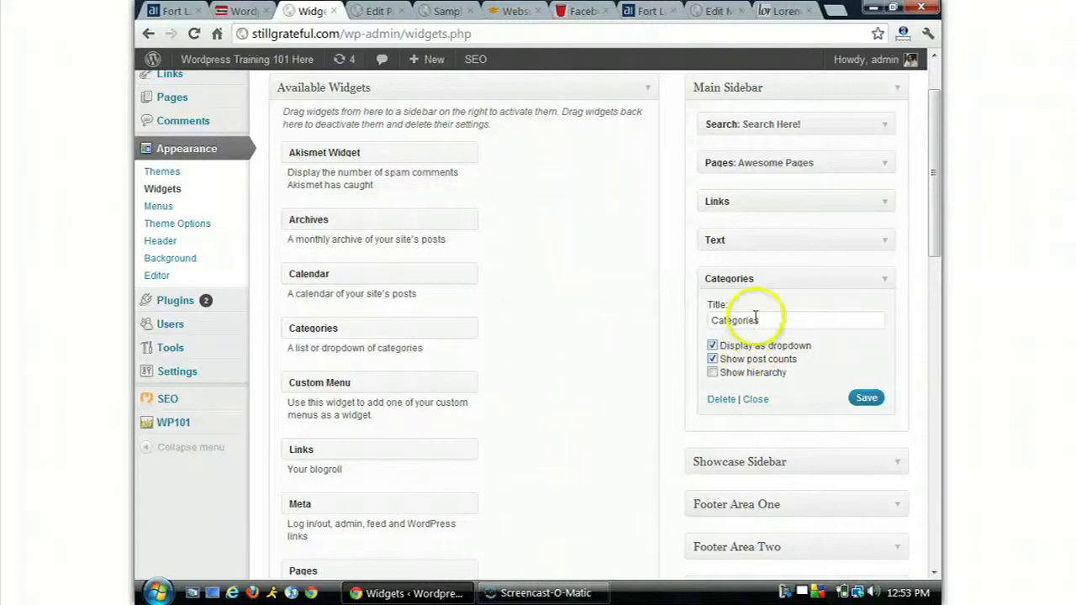
click(884, 278)
mouse_move(825, 279)
mouse_down()
mouse_move(533, 324)
mouse_move(848, 300)
mouse_move(810, 280)
mouse_up()
Step: Check the contents of the Footer Area One widget area and collapse it again
click(897, 414)
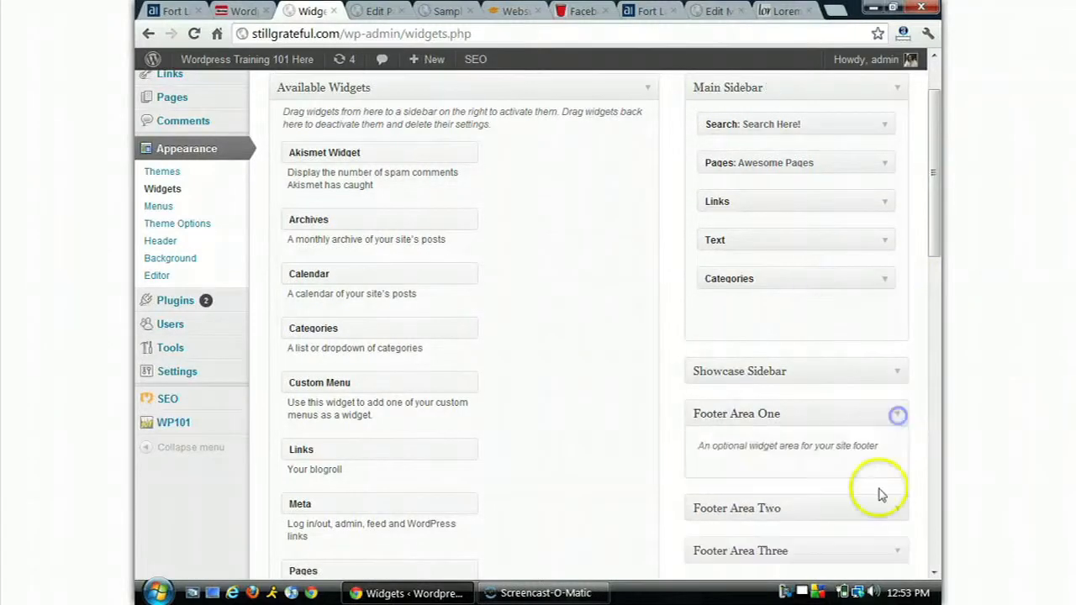
drag(935, 253, 929, 204)
click(874, 329)
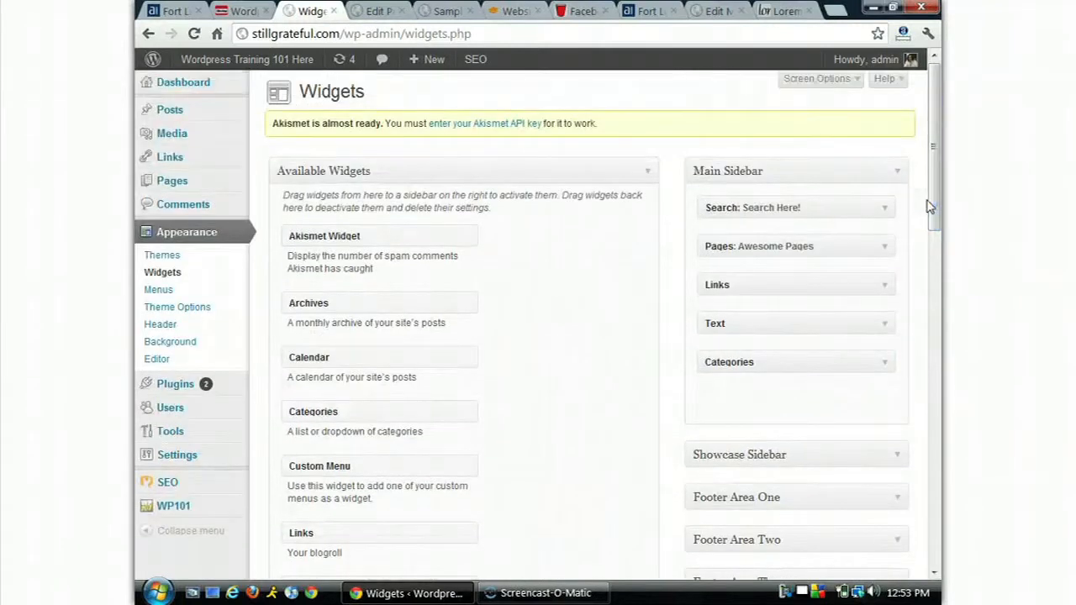
drag(944, 77, 940, 283)
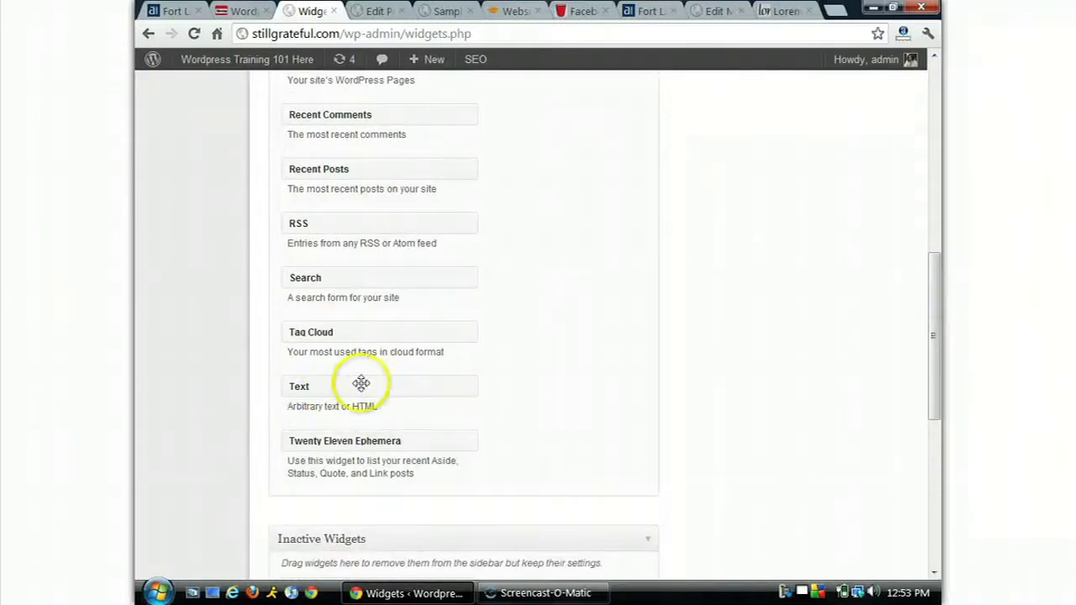
drag(360, 385, 816, 205)
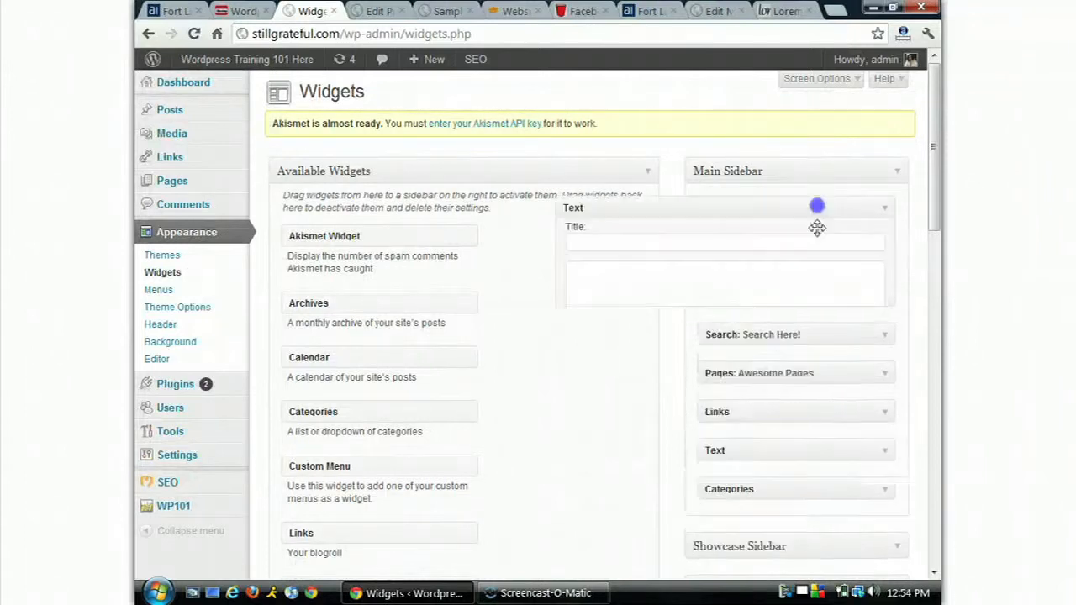
click(661, 246)
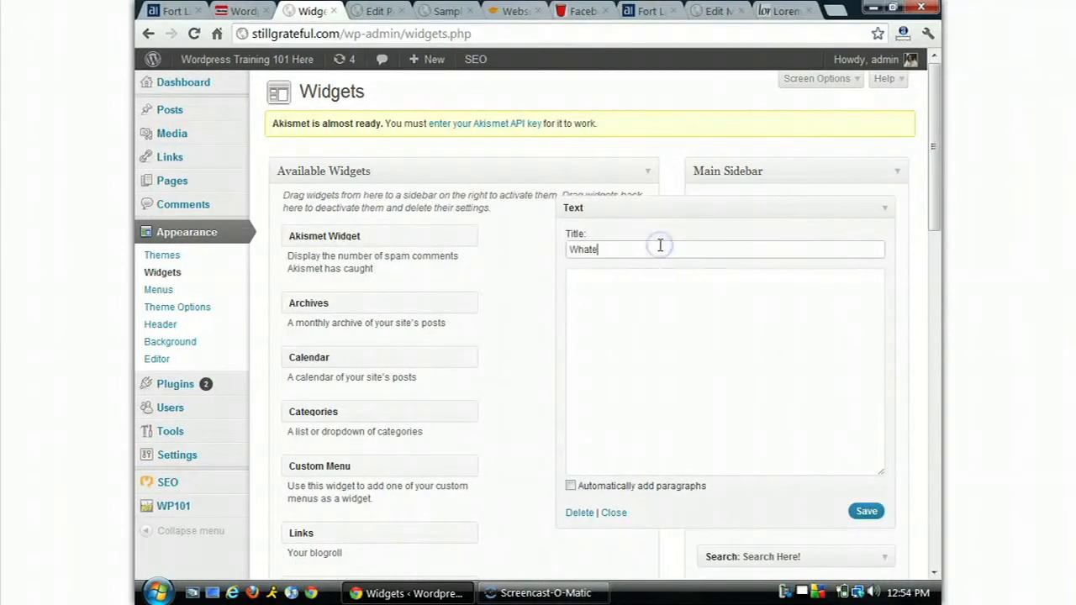
text(Whatever I want)
key(Tab)
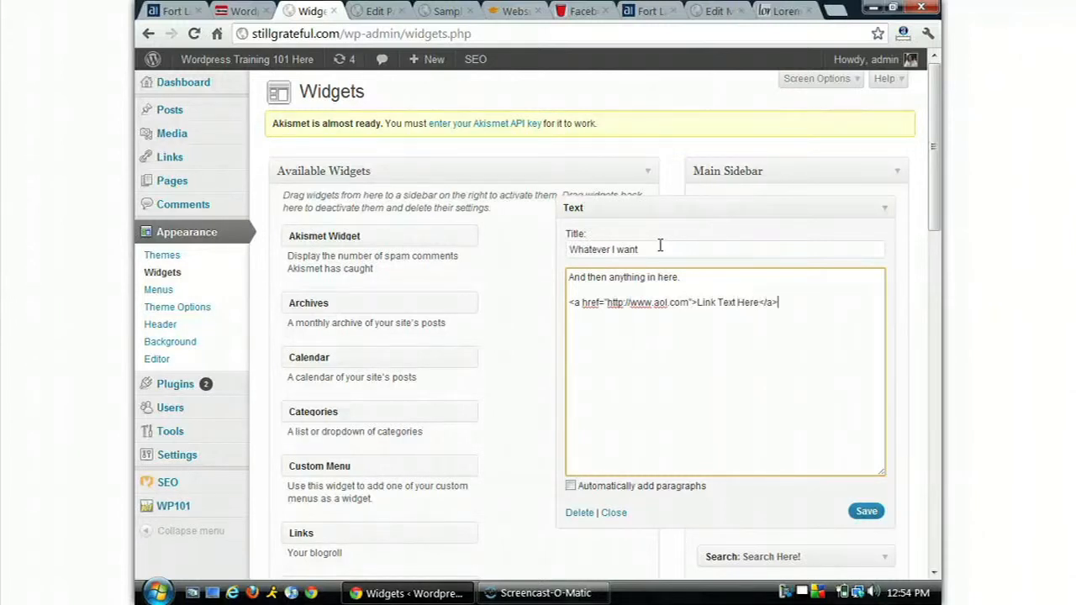
Step: Highlight the HTML link line in the Text widget's content to point out the code
click(760, 302)
click(832, 304)
drag(831, 306, 559, 333)
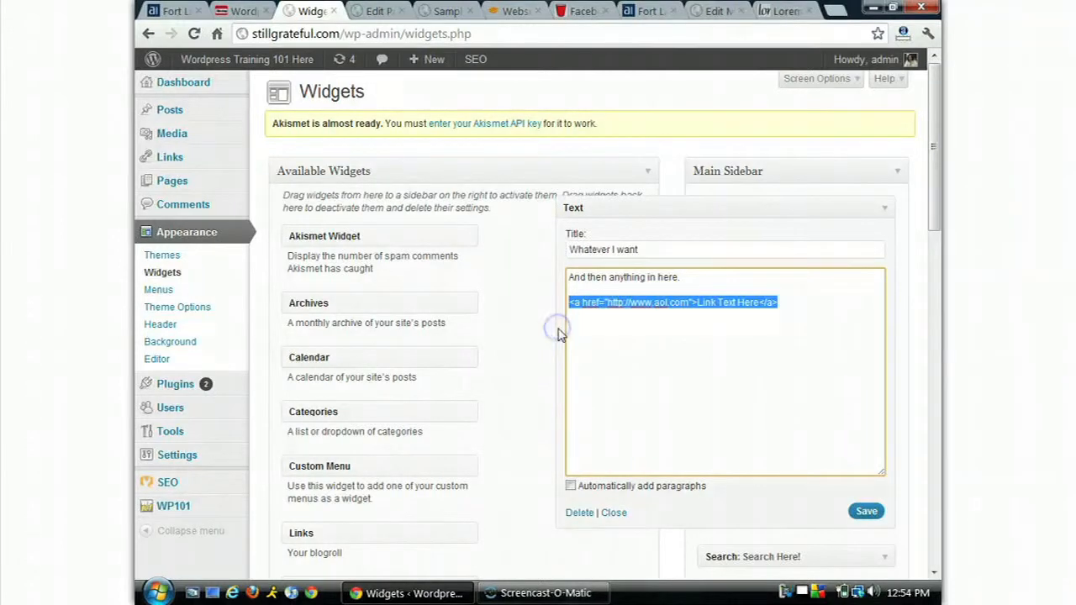
click(835, 315)
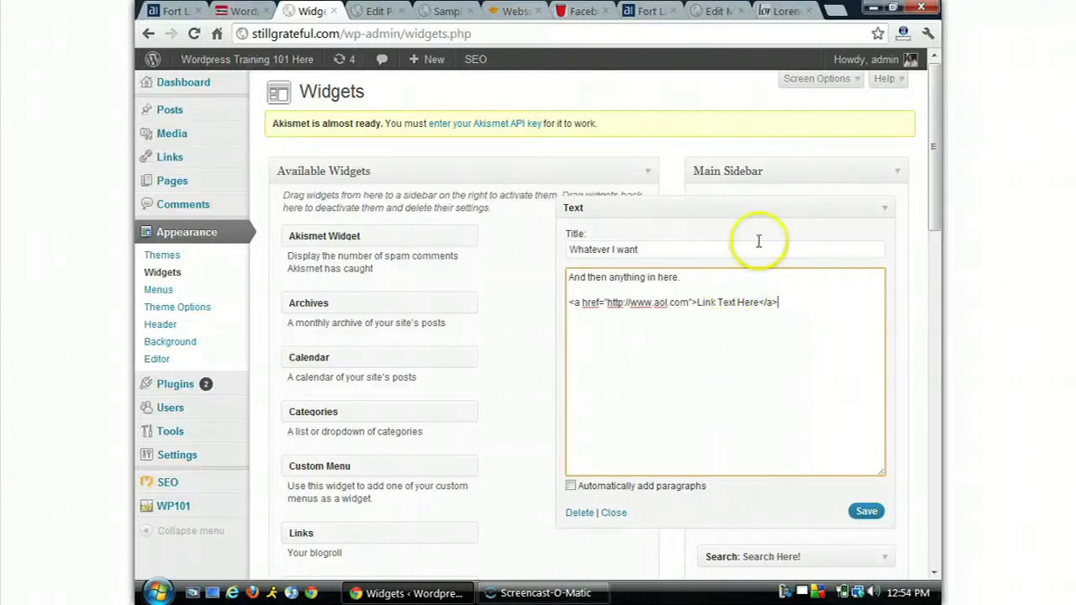
Step: Load w3schools.com in the browser tab showing the Lorem Ipsum page
click(777, 11)
click(761, 33)
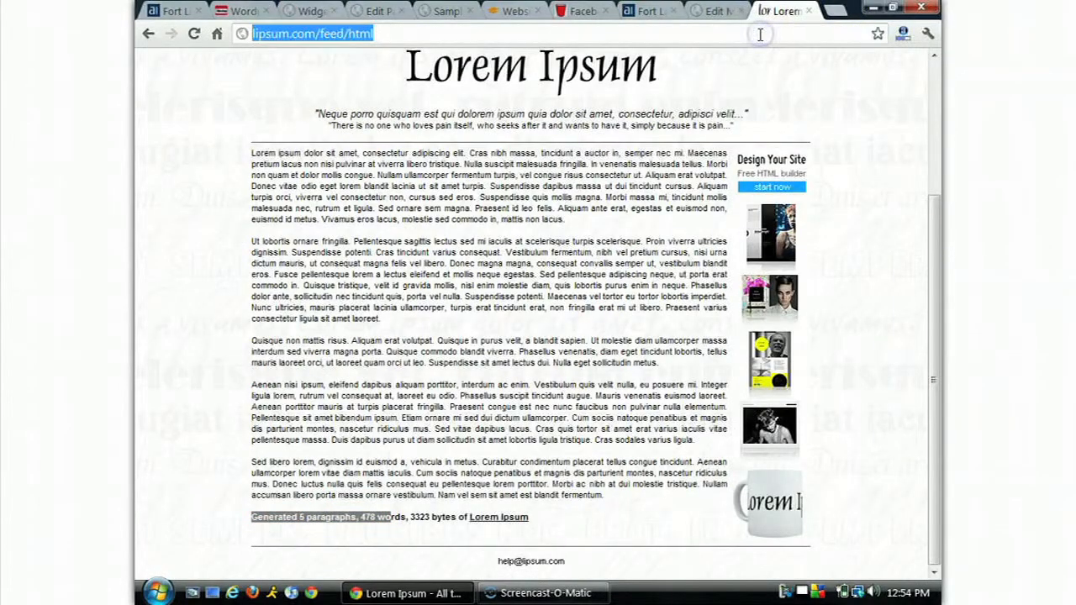
text(w3schools.com)
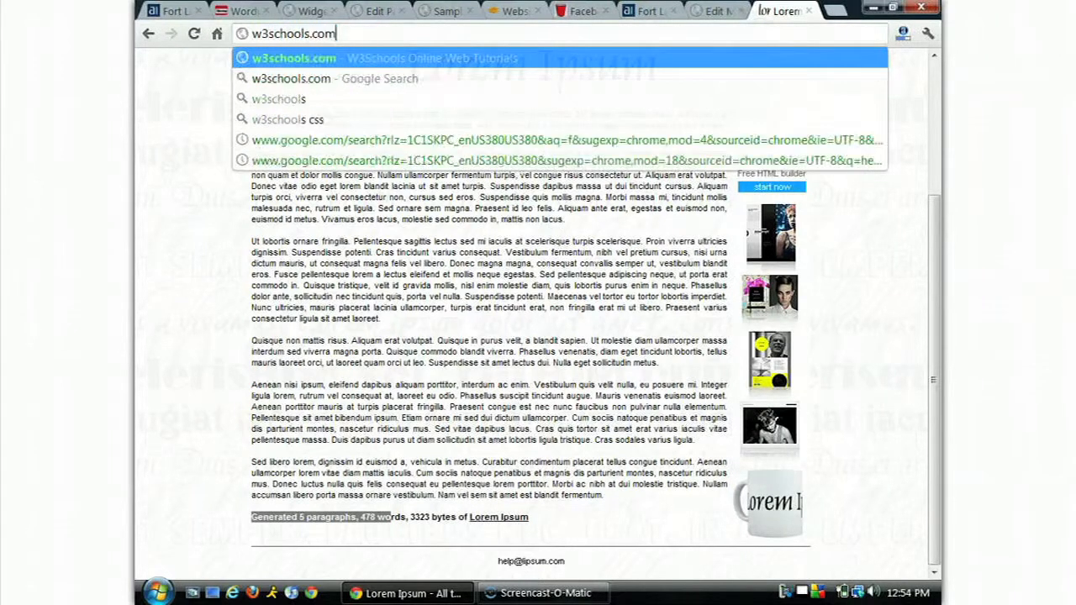
key(Return)
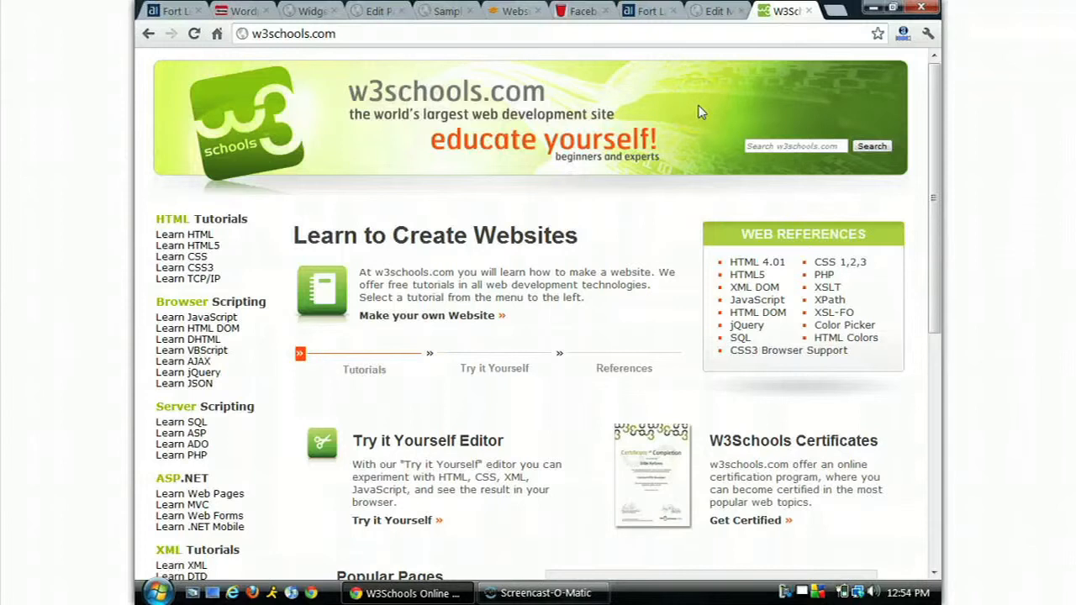
Step: Search w3schools for "link" and look through the HTML link tag reference page
click(808, 143)
text(link)
key(Return)
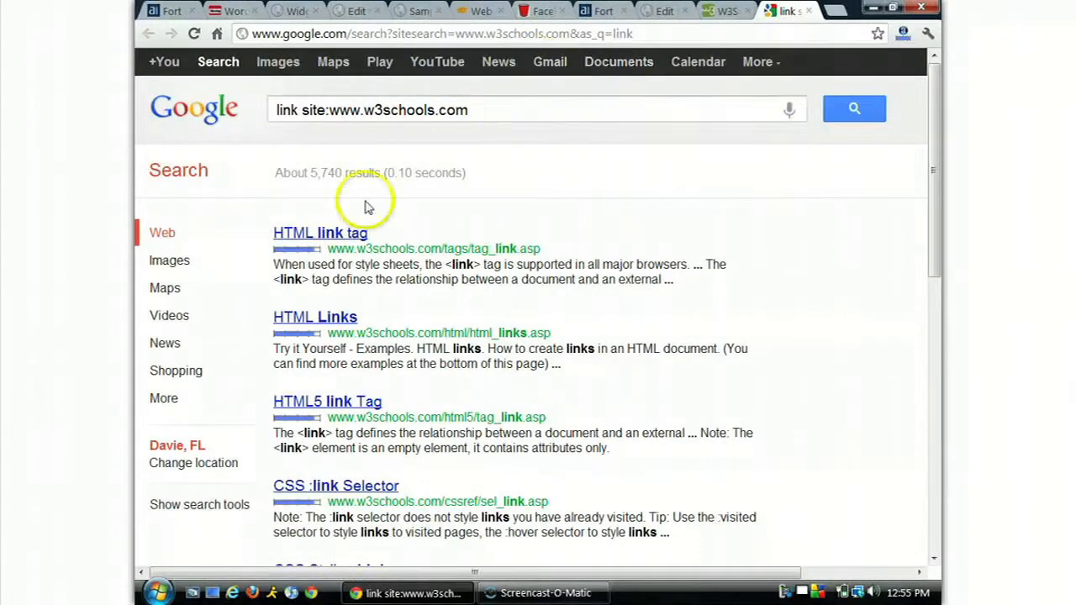
click(296, 232)
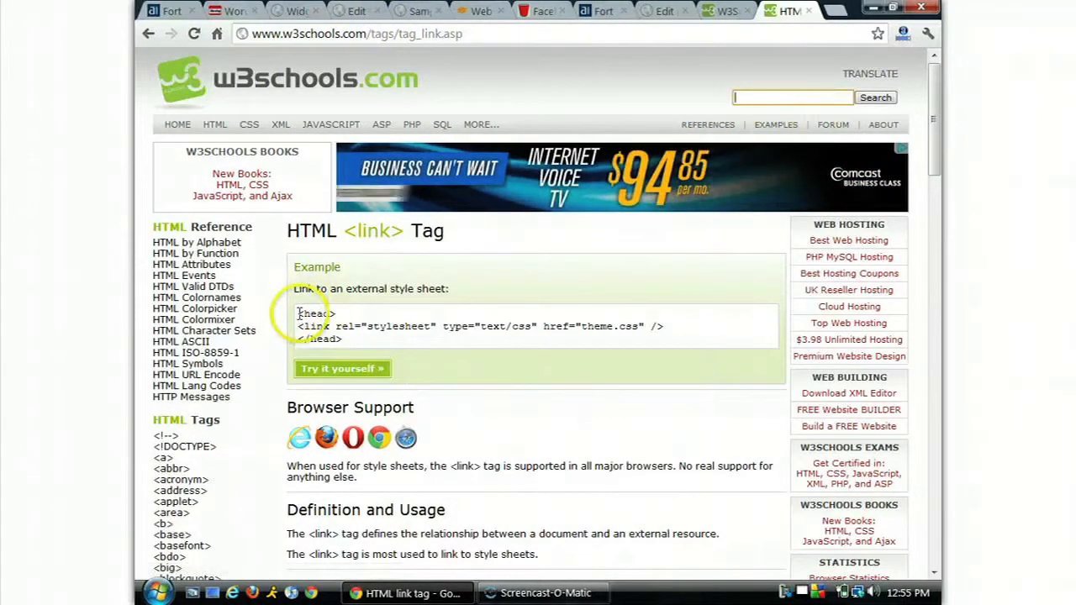
drag(942, 149, 941, 418)
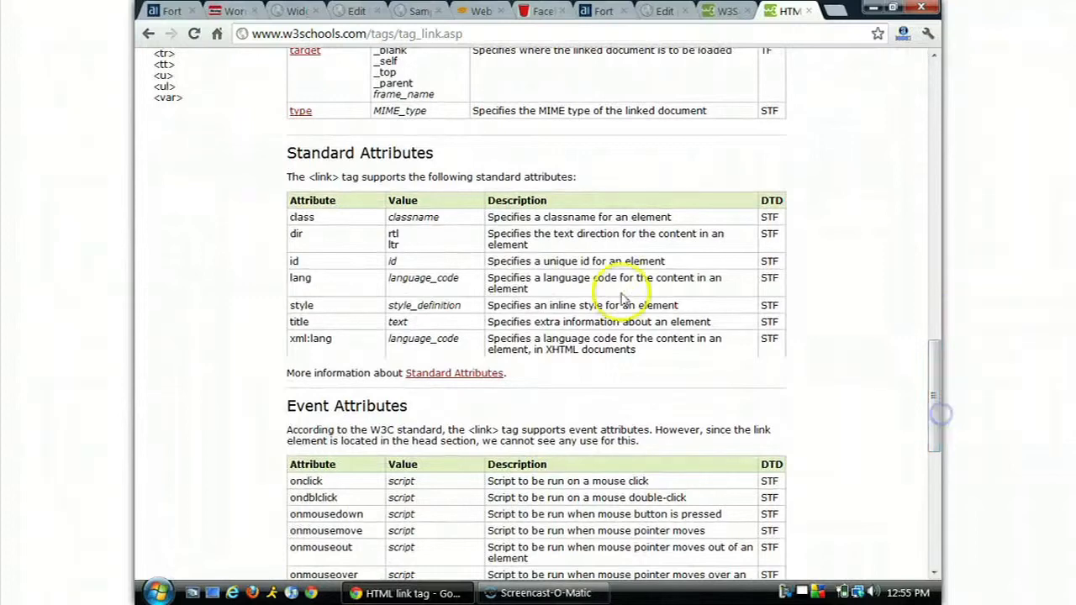
drag(939, 361, 908, 105)
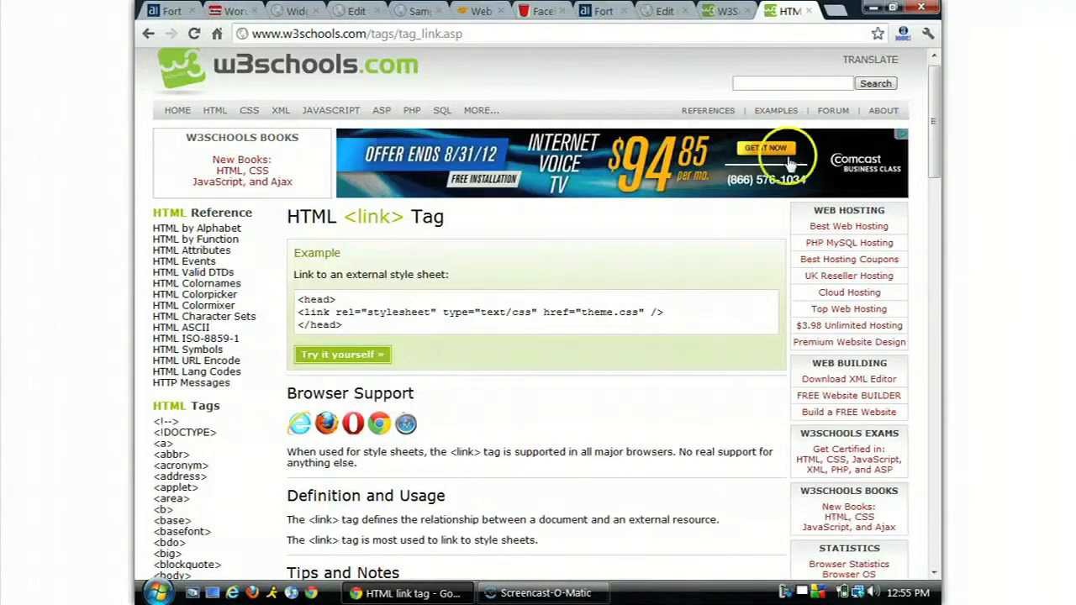
Step: Return to the Google results, search for "add link html" and open the w3schools HTML Links page
click(149, 34)
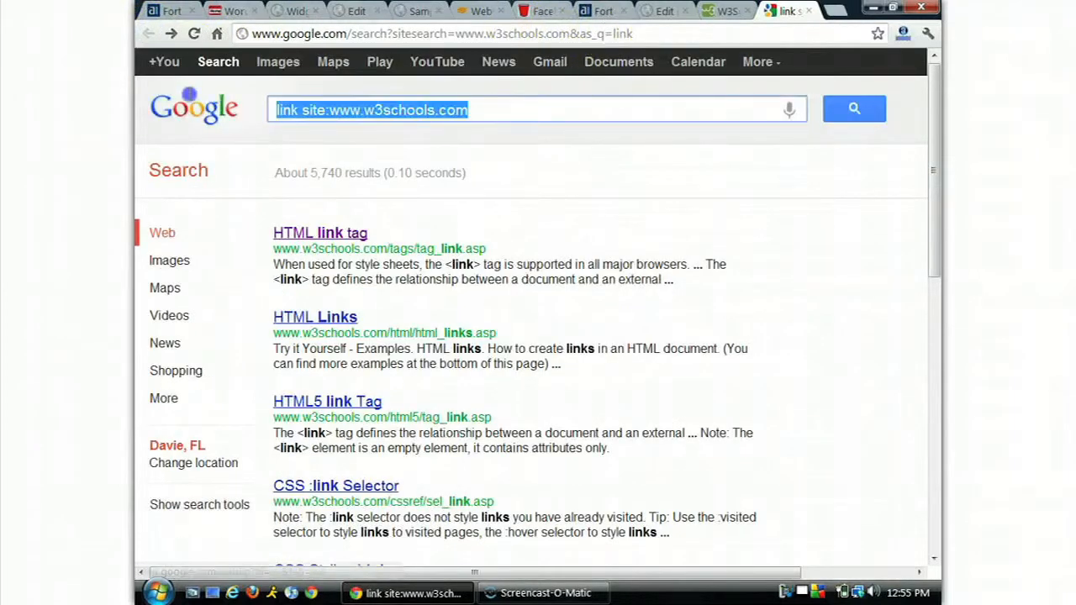
text(link)
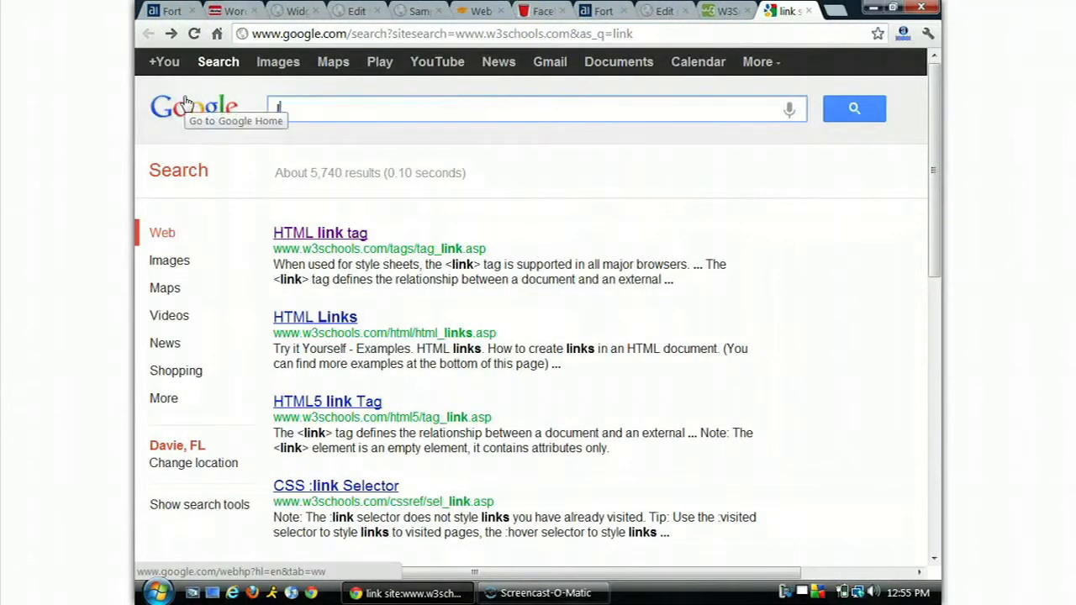
key(BackSpace)
key(BackSpace)
key(BackSpace)
key(BackSpace)
key(BackSpace)
text(add link html)
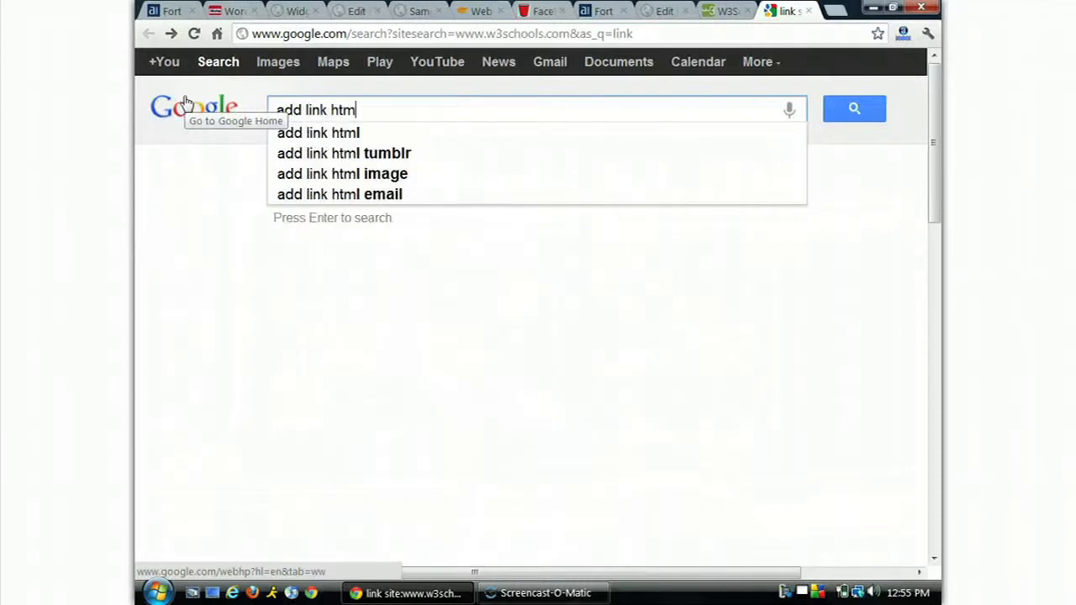
key(Return)
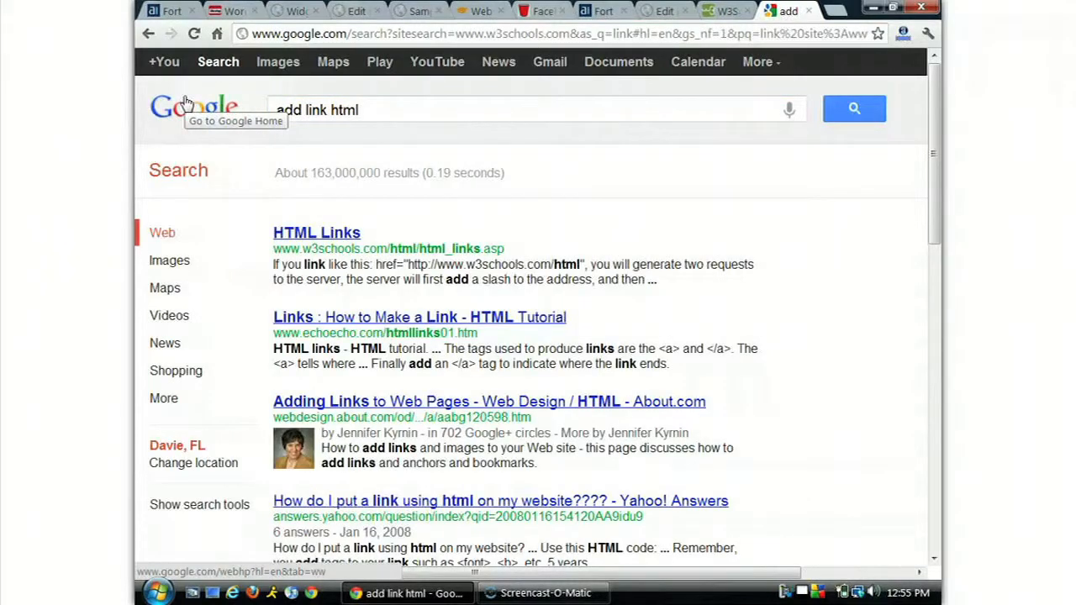
click(306, 233)
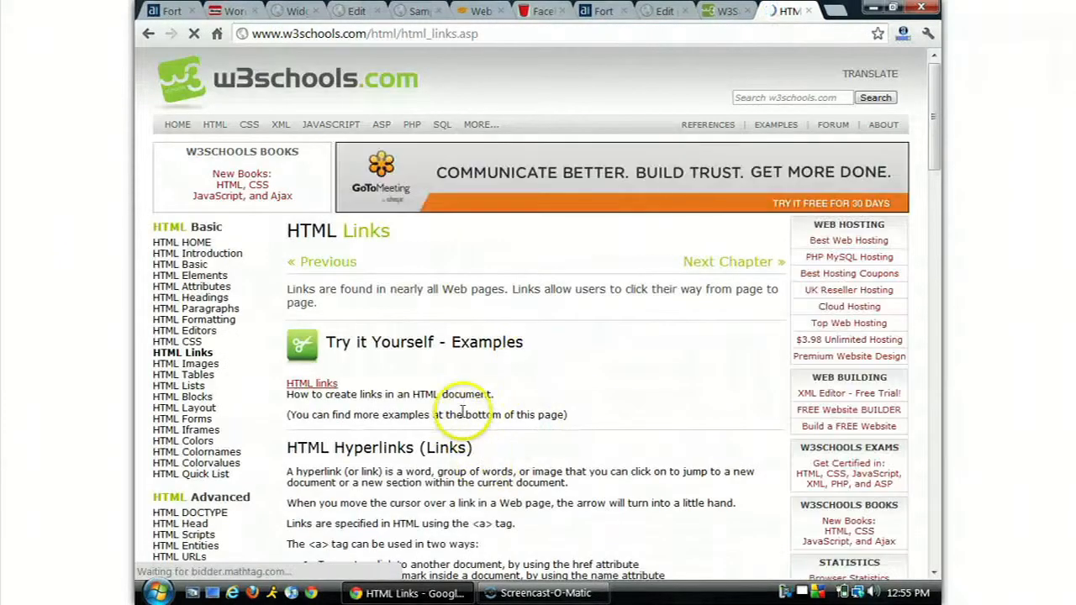
Step: Examine the link code example in the HTML Link Syntax section of the w3schools page
scroll(457, 480, down, 5)
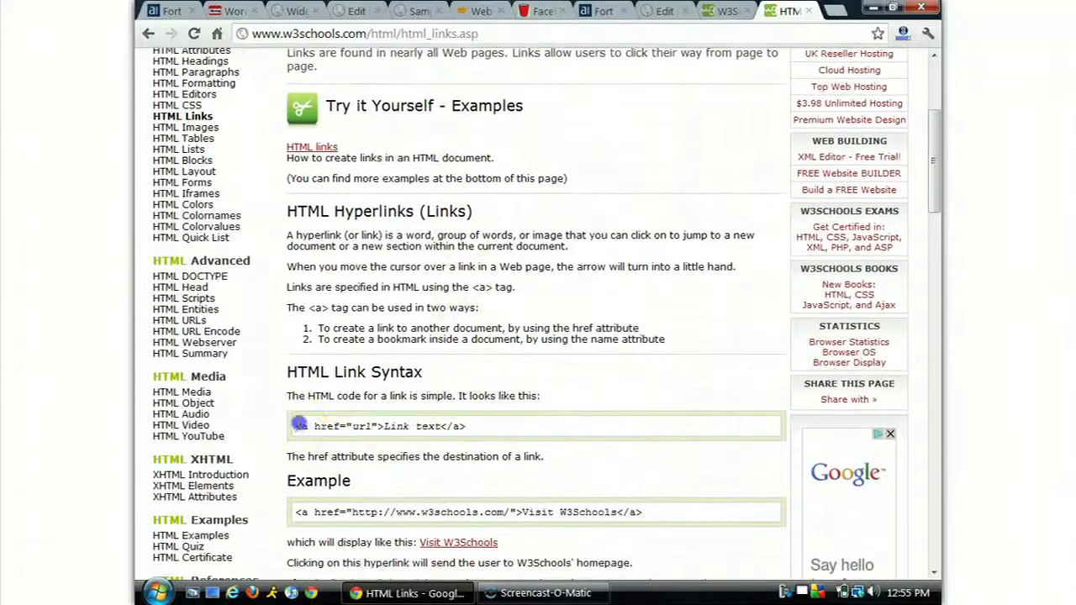
drag(296, 425, 541, 424)
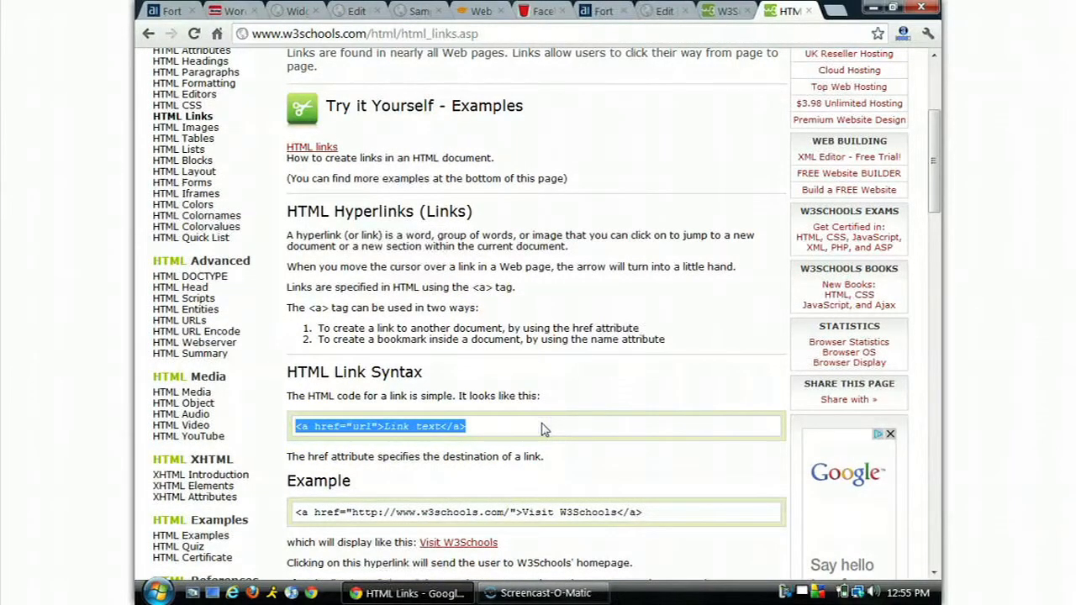
click(607, 324)
scroll(607, 324, up, 5)
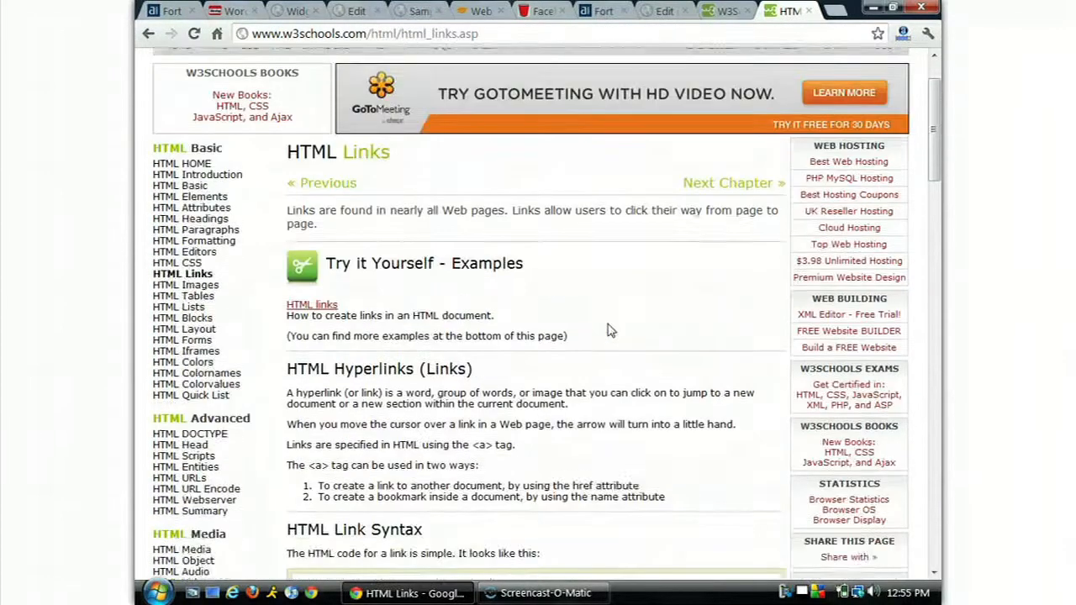
Step: Return to the Widgets page, save the "Whatever I want" Text widget and collapse it
click(424, 10)
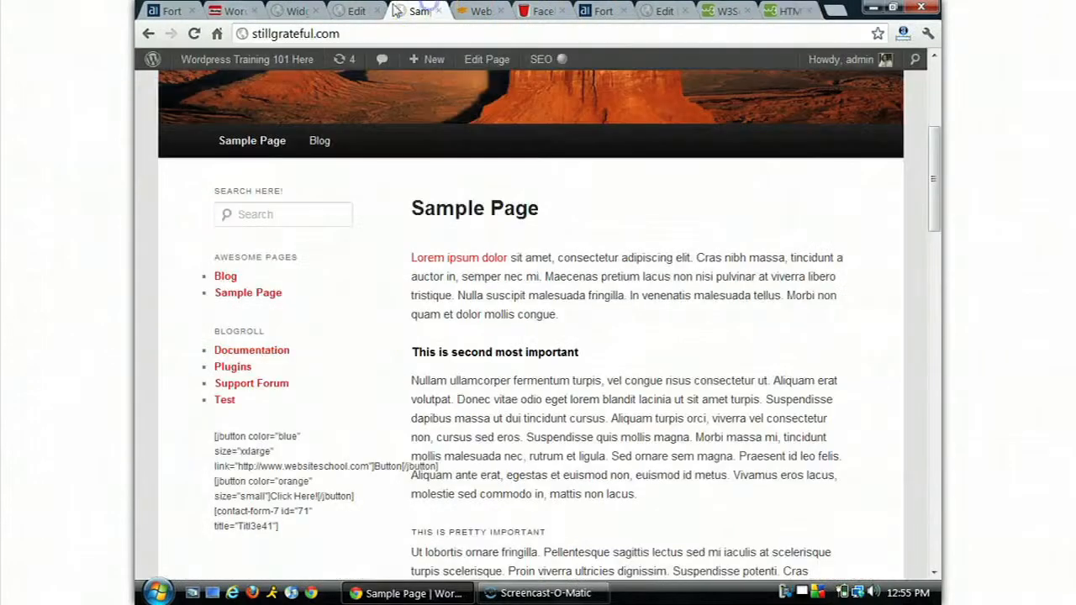
click(358, 11)
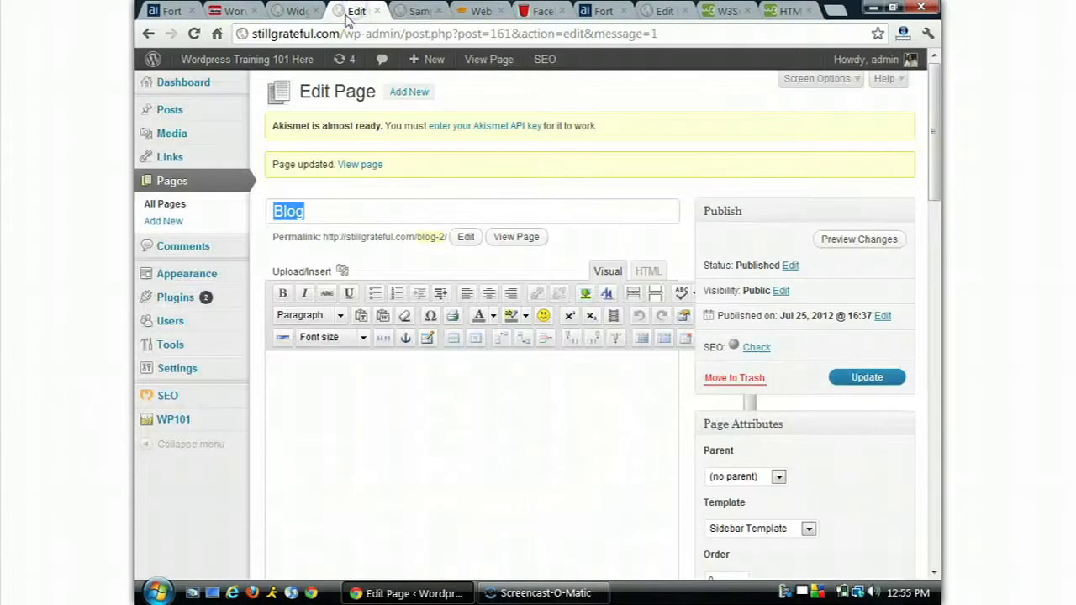
click(286, 11)
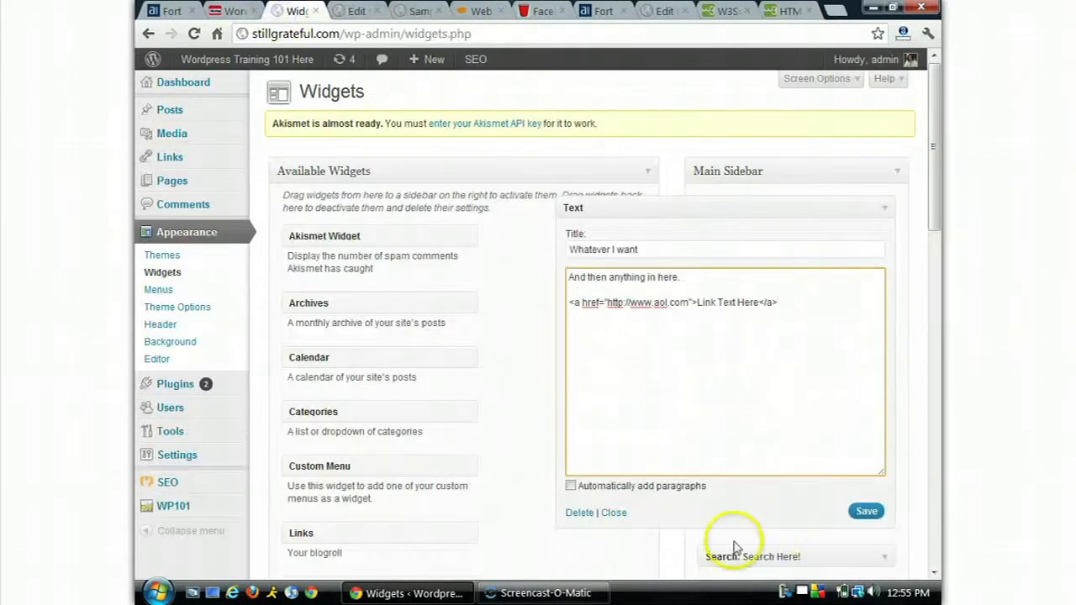
click(866, 511)
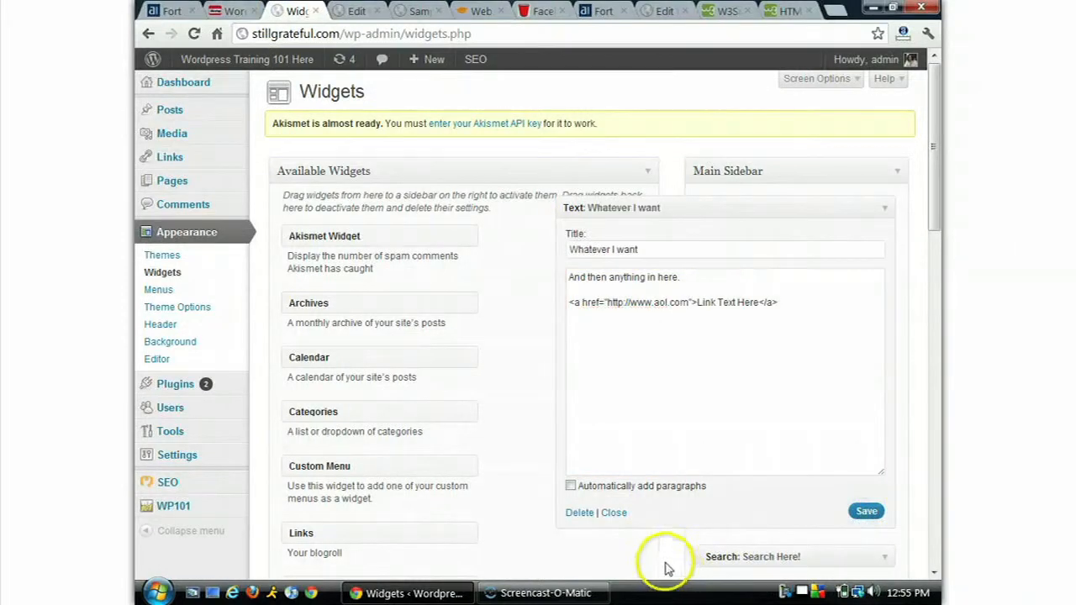
click(613, 512)
Step: Reload the site's Sample Page and examine the title, text and link of the "Whatever I want" sidebar widget
click(420, 10)
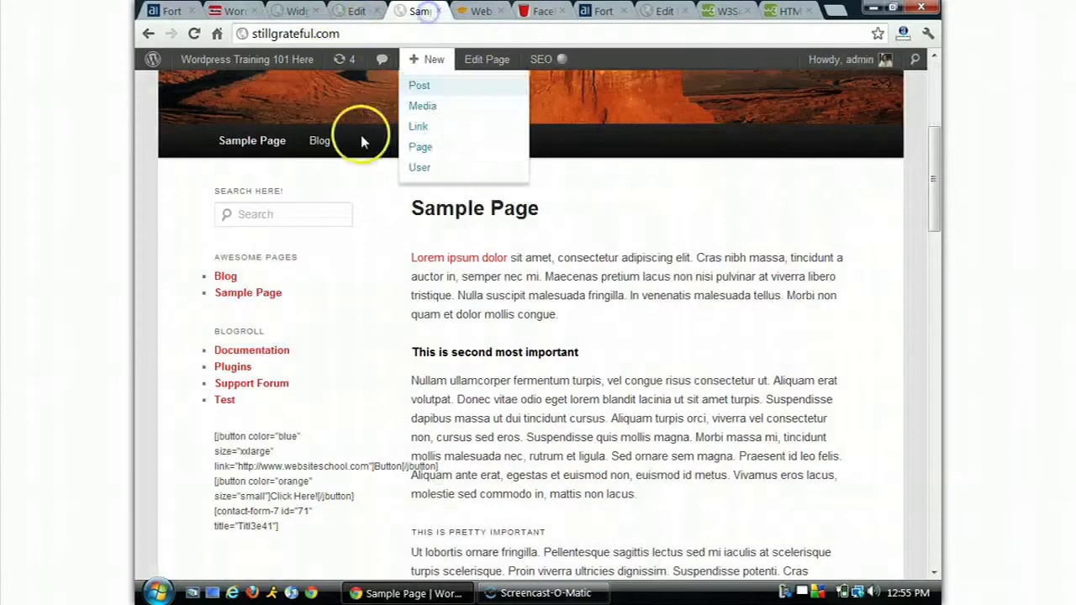
click(194, 33)
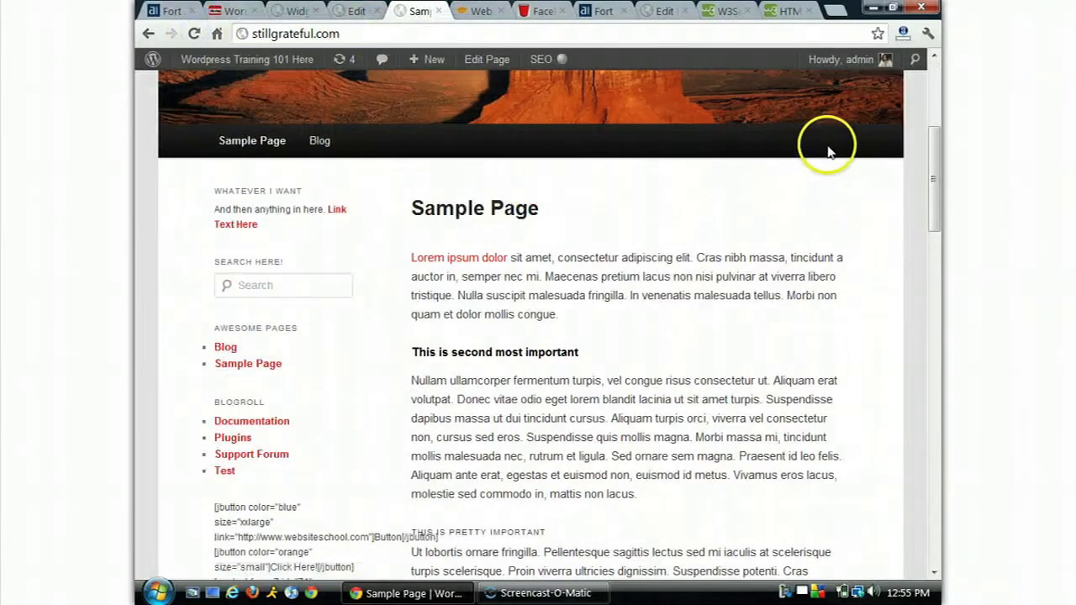
drag(214, 190, 327, 194)
drag(214, 210, 296, 215)
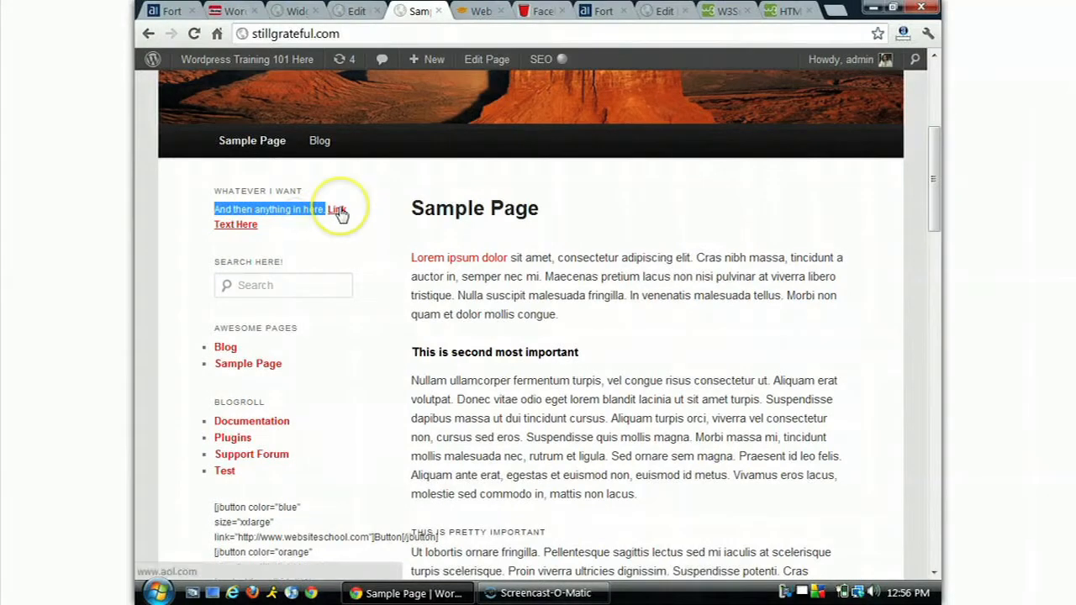
click(335, 217)
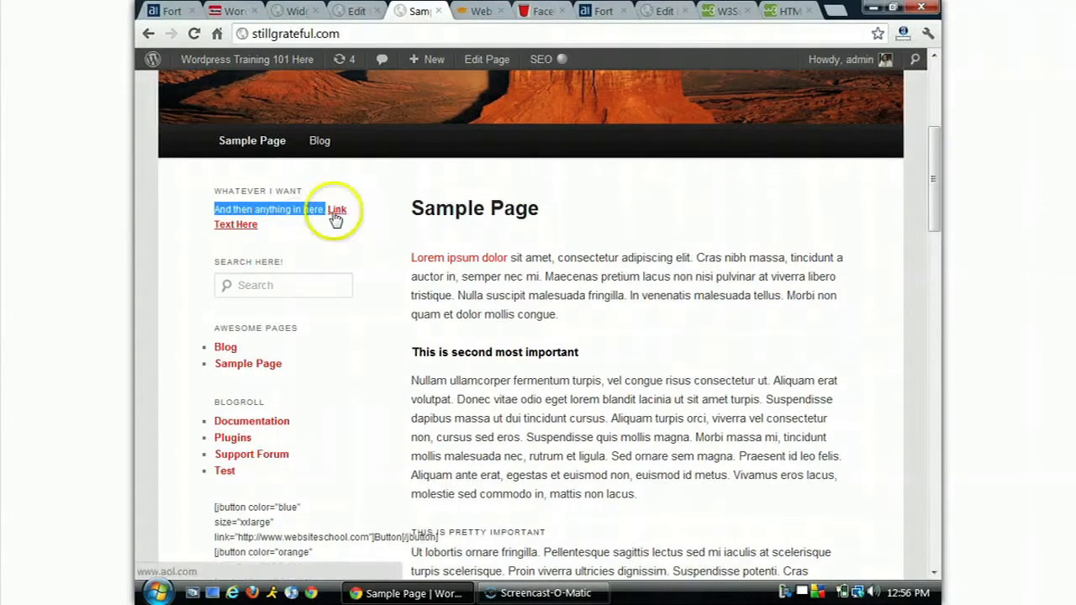
click(413, 241)
click(294, 192)
drag(293, 192, 313, 224)
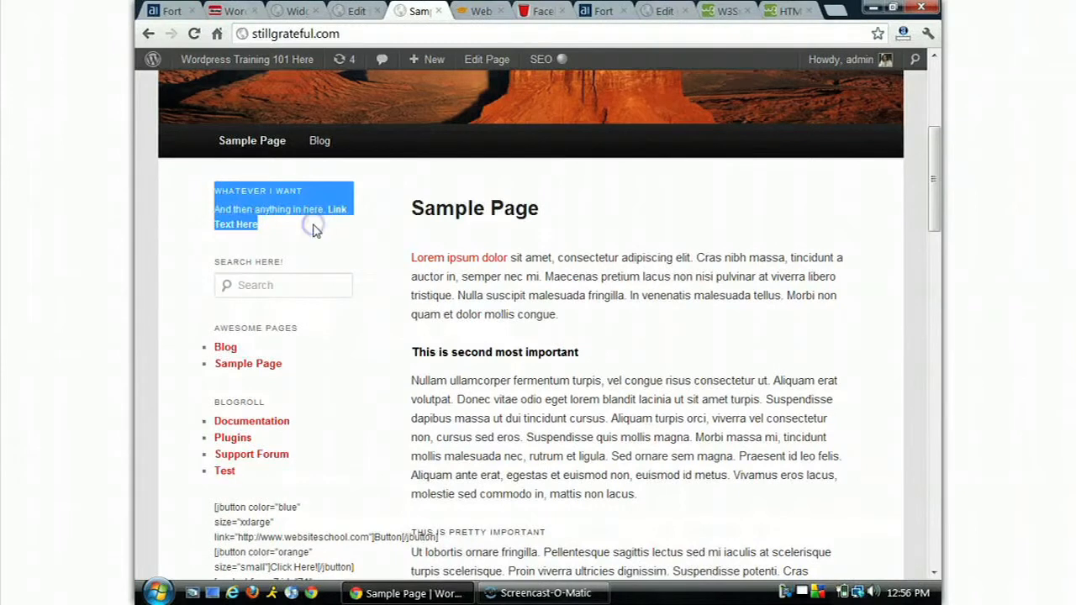
Step: Return to the Widgets page, collapse the Available Widgets section and move the "Whatever I want" Text widget from Main Sidebar to Inactive Widgets
click(296, 11)
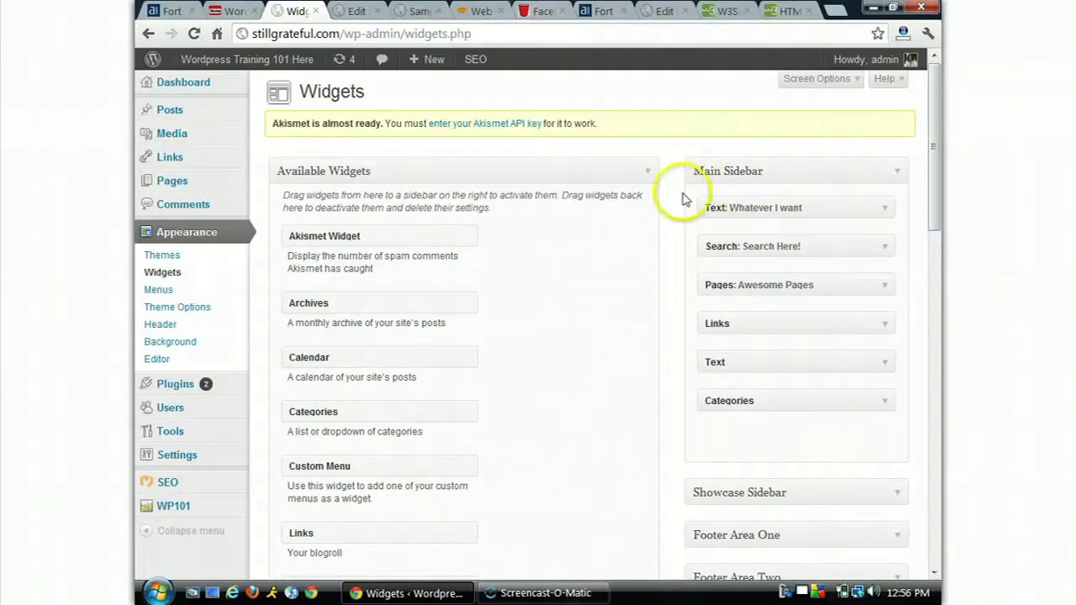
click(639, 173)
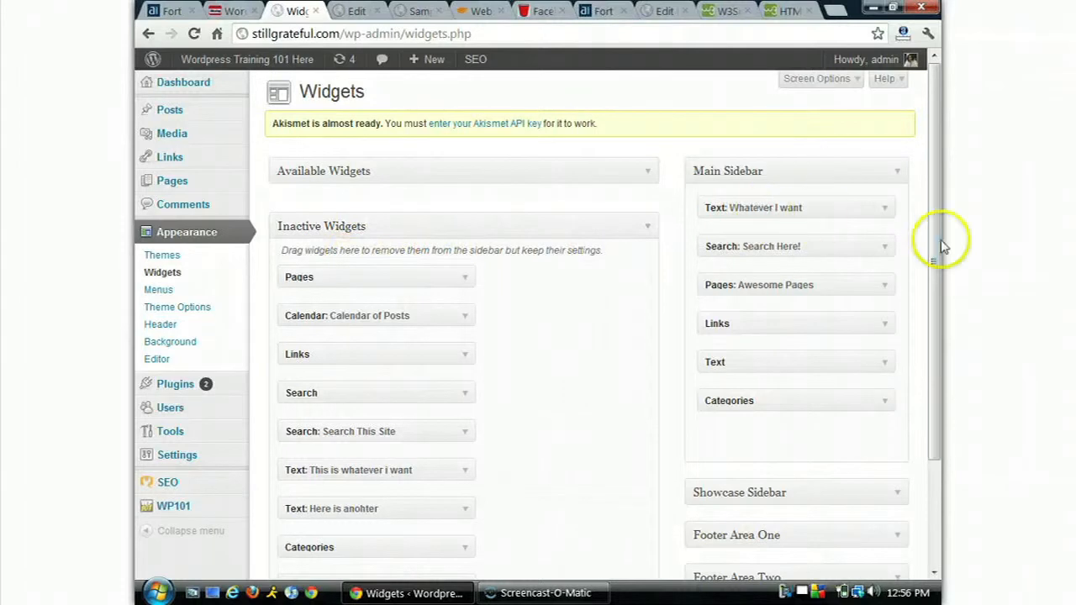
drag(793, 210, 416, 273)
click(824, 208)
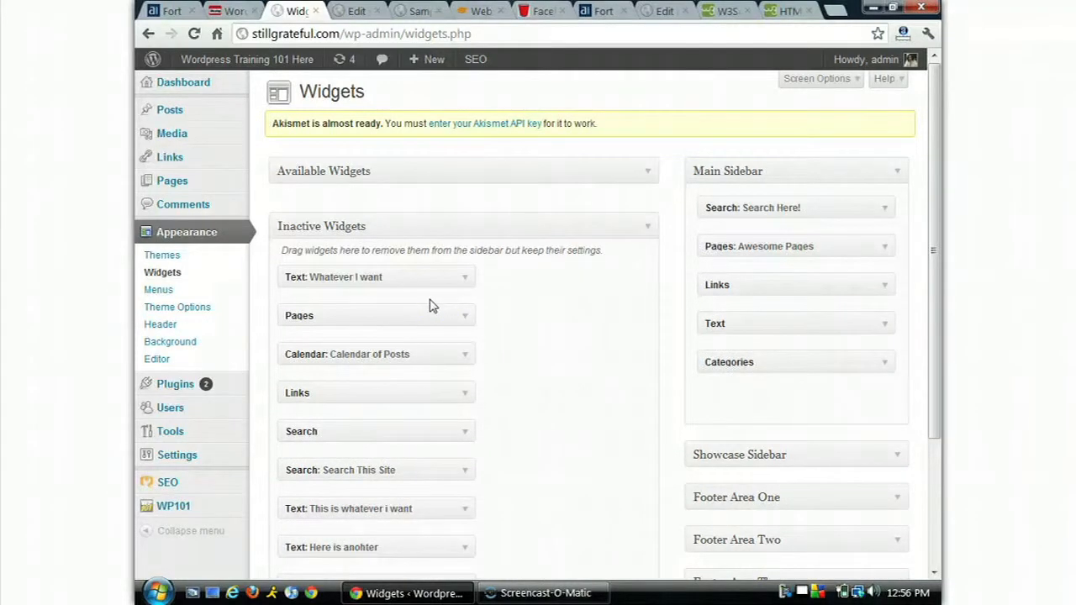
Step: Delete the "Awesome Pages" Pages widget from the Main Sidebar by moving it back to Available Widgets
click(885, 245)
click(883, 243)
drag(820, 246, 613, 126)
drag(795, 244, 456, 174)
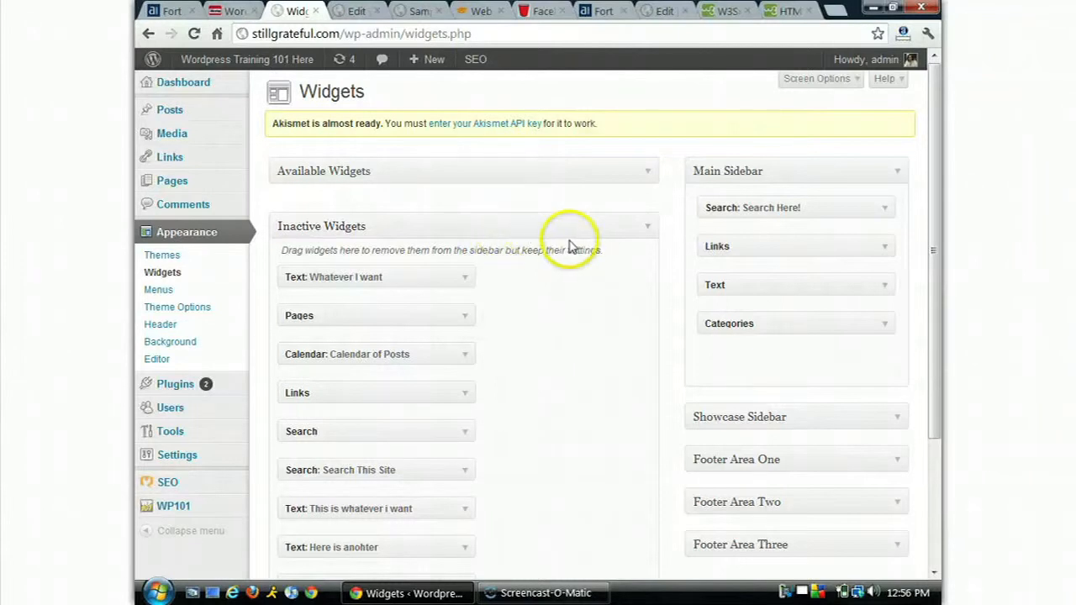
Step: Expand the Available Widgets section to show its full list of widgets
scroll(614, 189, down, 1)
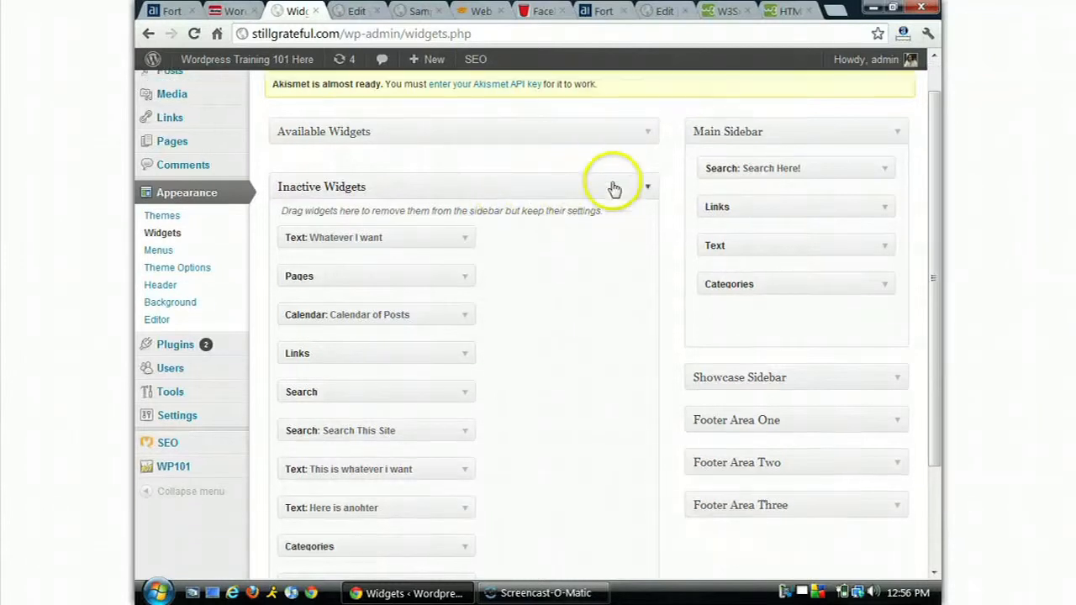
click(600, 132)
mouse_move(942, 126)
mouse_down()
mouse_move(939, 161)
mouse_move(935, 125)
mouse_up()
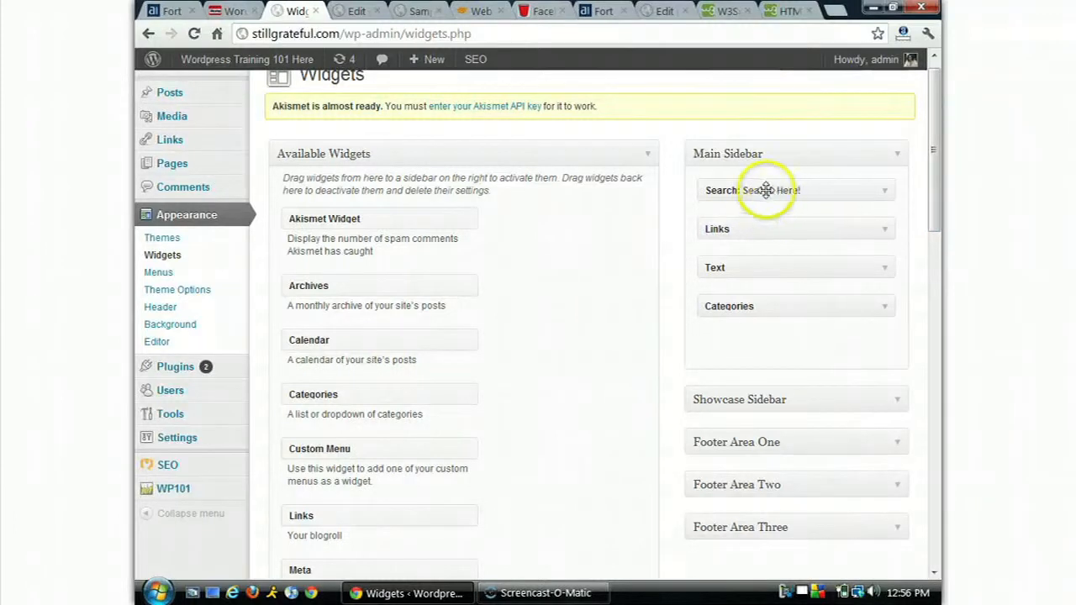
drag(942, 161, 928, 112)
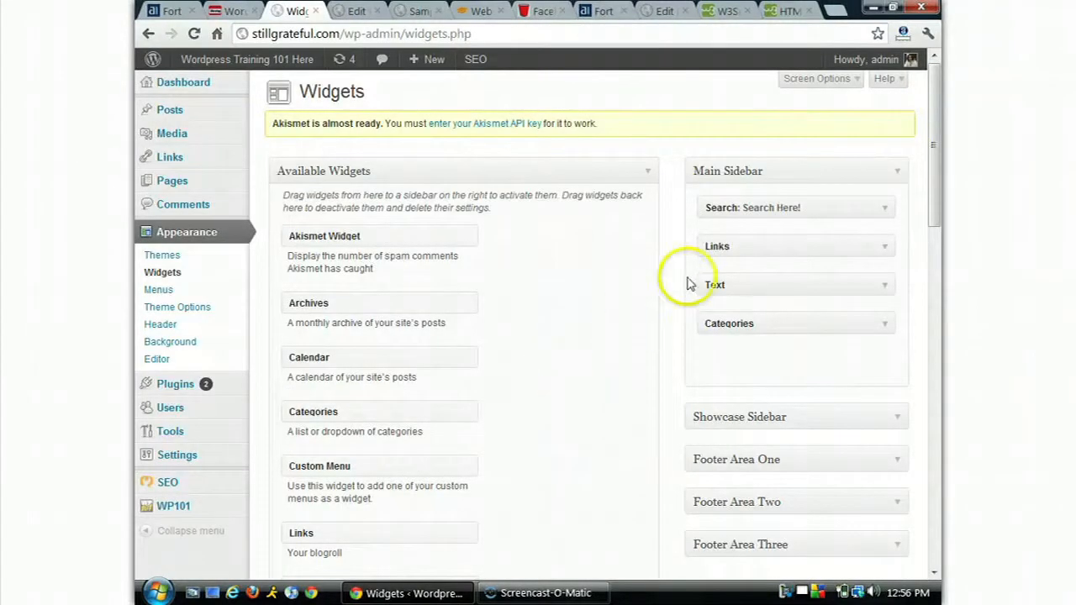
click(742, 210)
drag(741, 210, 801, 206)
click(835, 329)
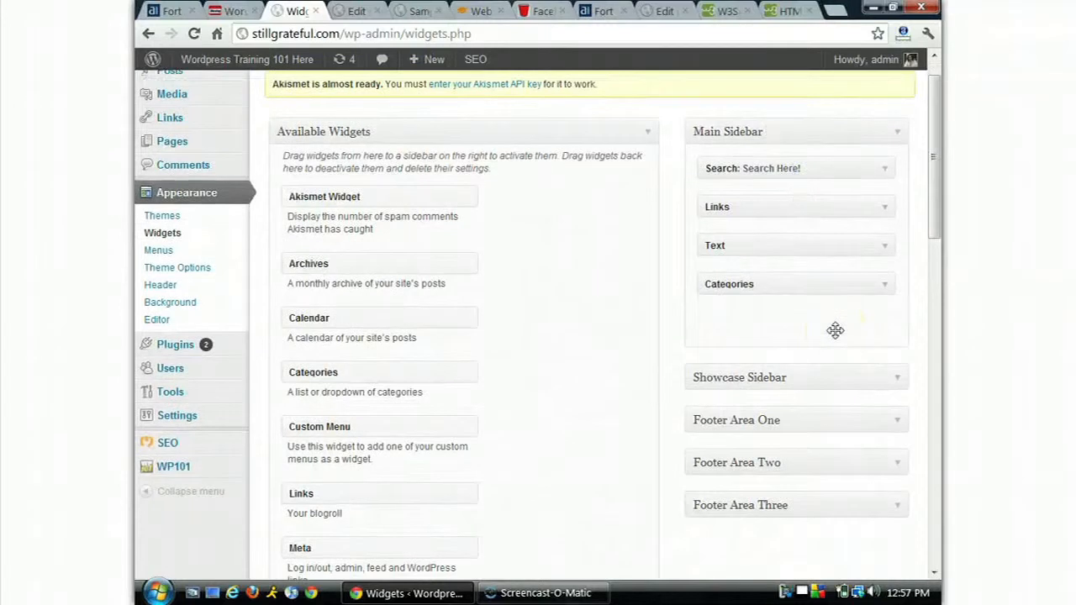